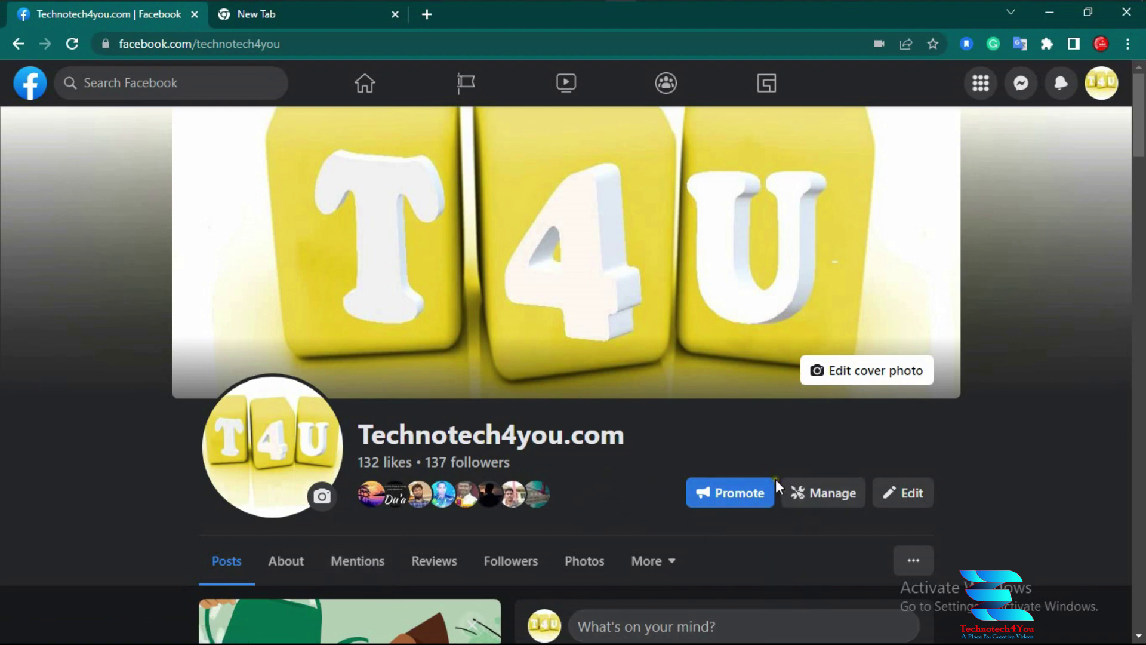
Open Live Producer from the Live video option in the Technotech4you.com Page's post composer.
{"action": "scroll", "coordinate": [777, 483], "scroll_direction": "down", "scroll_amount": 3}
{"action": "scroll", "coordinate": [776, 480], "scroll_direction": "down", "scroll_amount": 1}
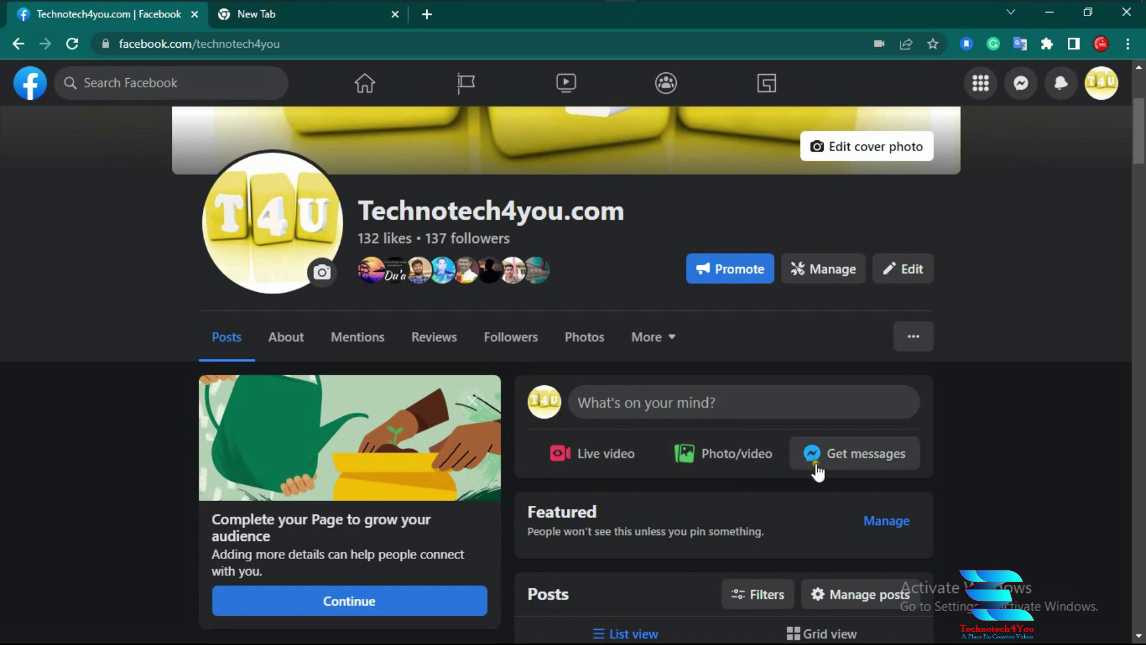
{"action": "left_click", "coordinate": [590, 457]}
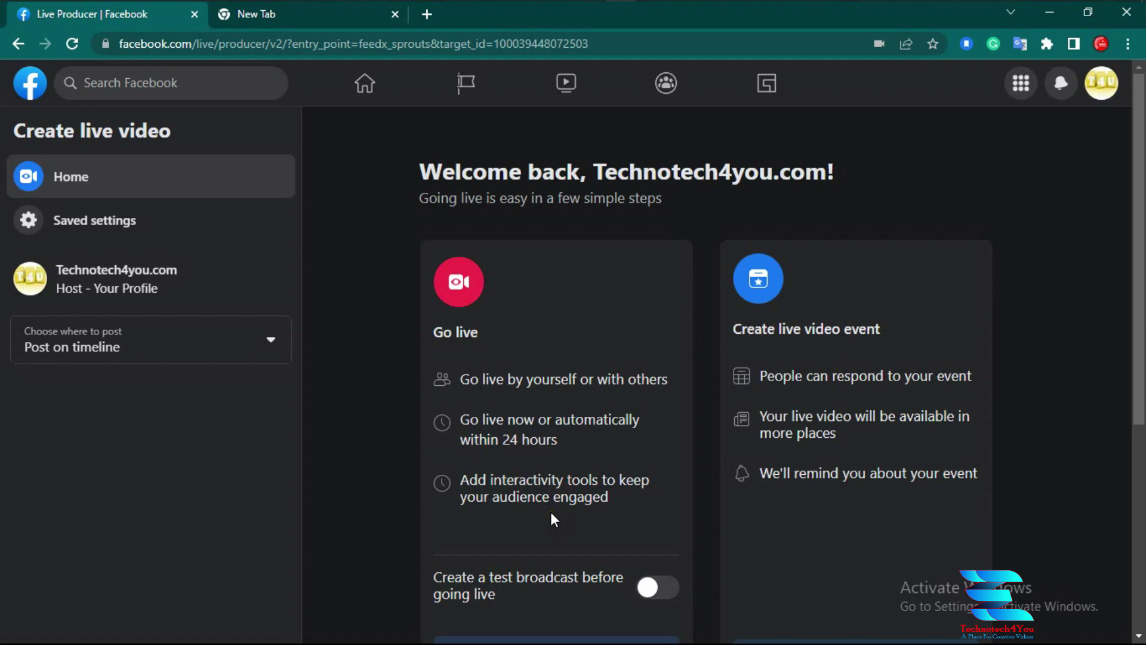
Select the Go live card to broadcast right away.
{"action": "scroll", "coordinate": [537, 507], "scroll_direction": "down", "scroll_amount": 4}
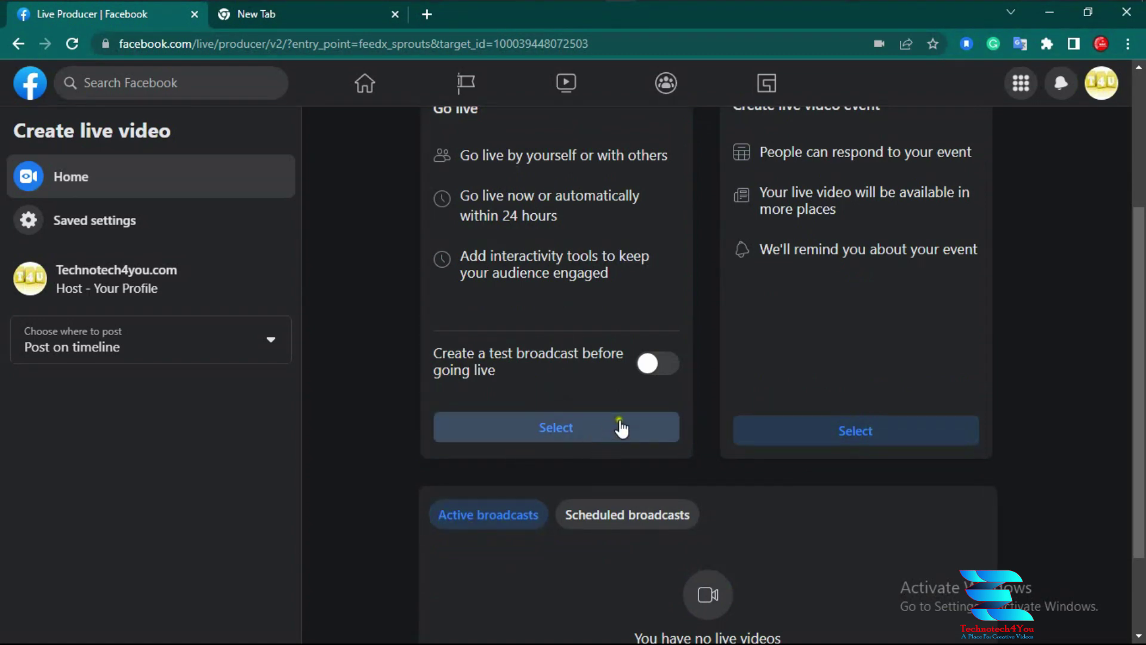
{"action": "left_click", "coordinate": [547, 431]}
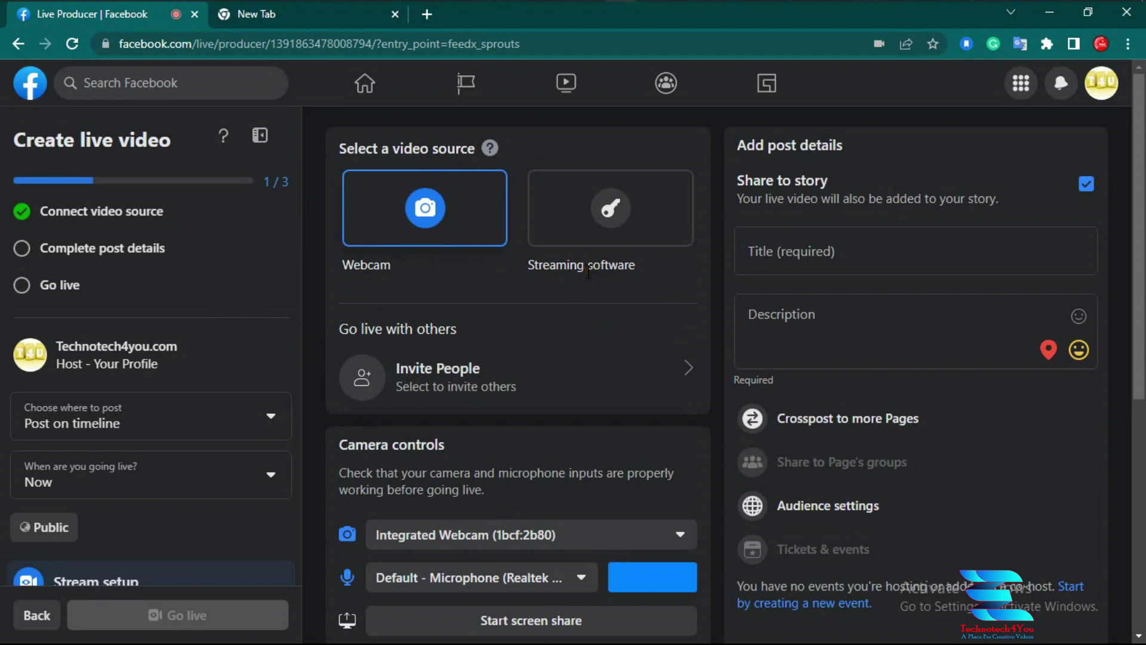
Use Start screen share under Camera controls to bring up the 'Choose what to share' dialog.
{"action": "left_click", "coordinate": [524, 634]}
{"action": "left_click", "coordinate": [312, 398]}
{"action": "left_click", "coordinate": [520, 624]}
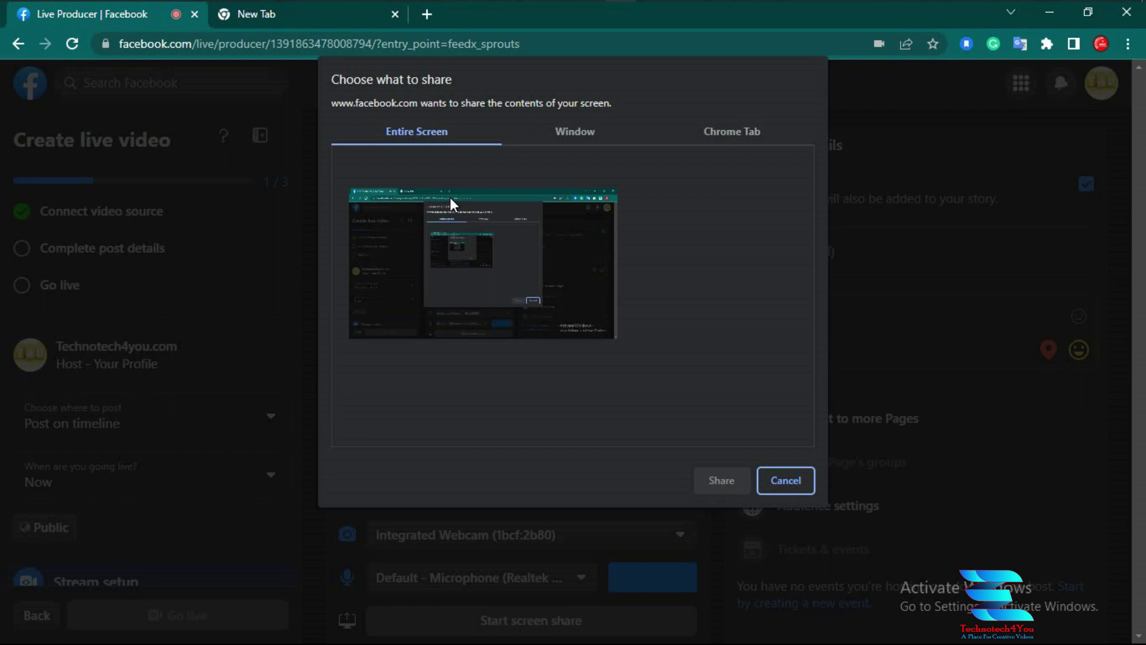
Look through the Window and Chrome Tab options, then share the Entire Screen.
{"action": "left_click", "coordinate": [582, 134]}
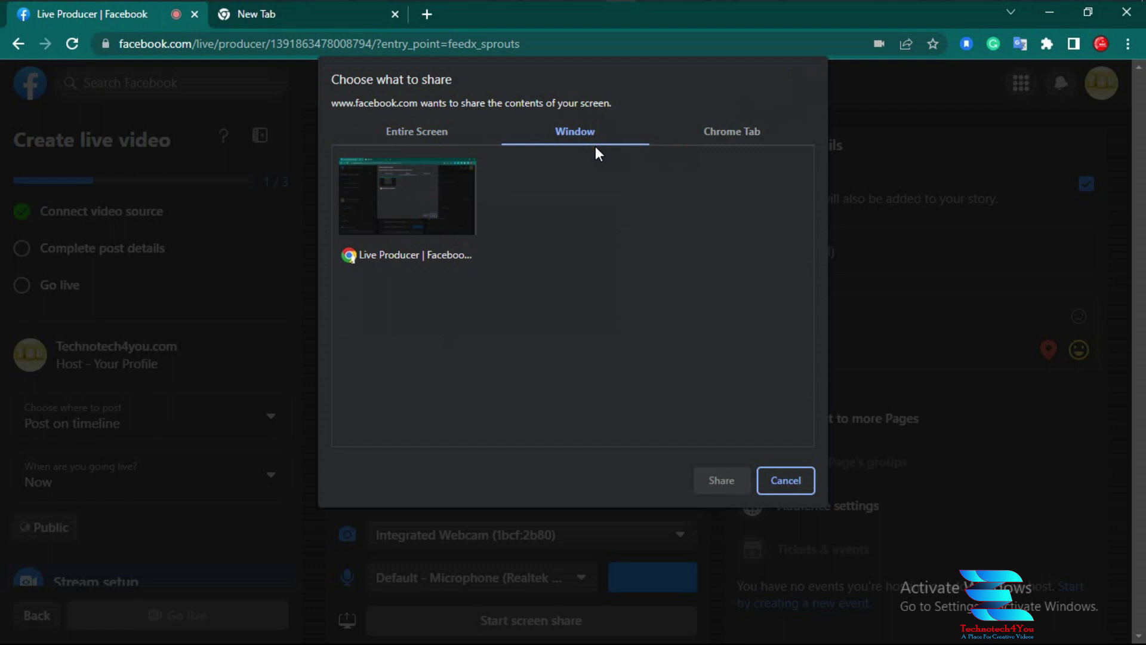
{"action": "left_click", "coordinate": [739, 129]}
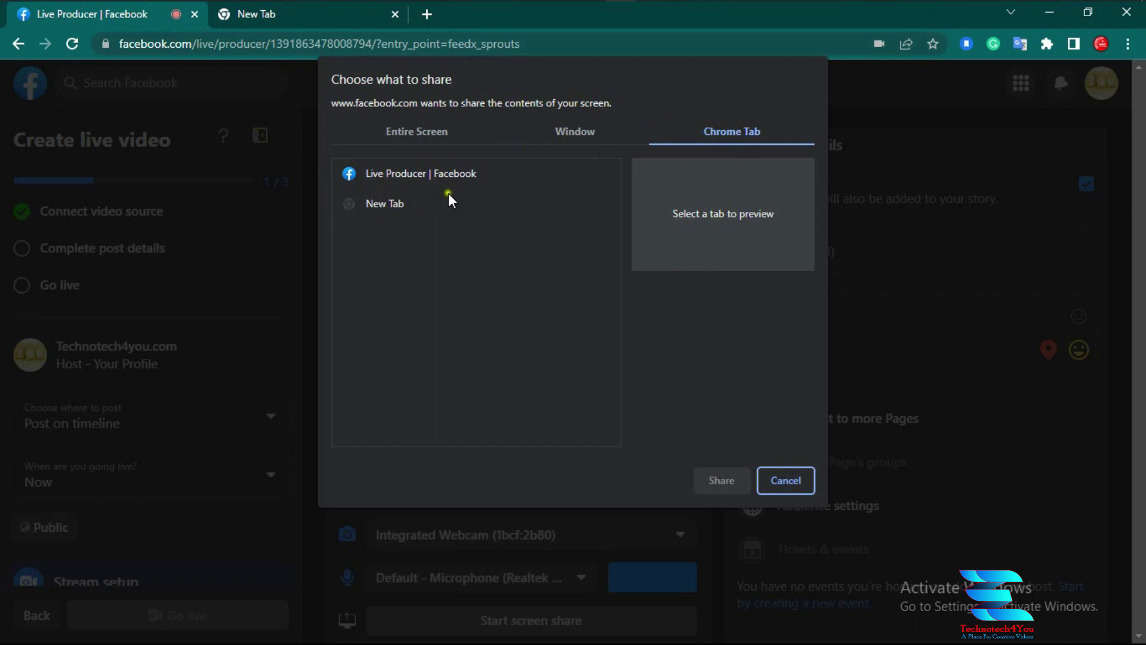
{"action": "left_click", "coordinate": [417, 131]}
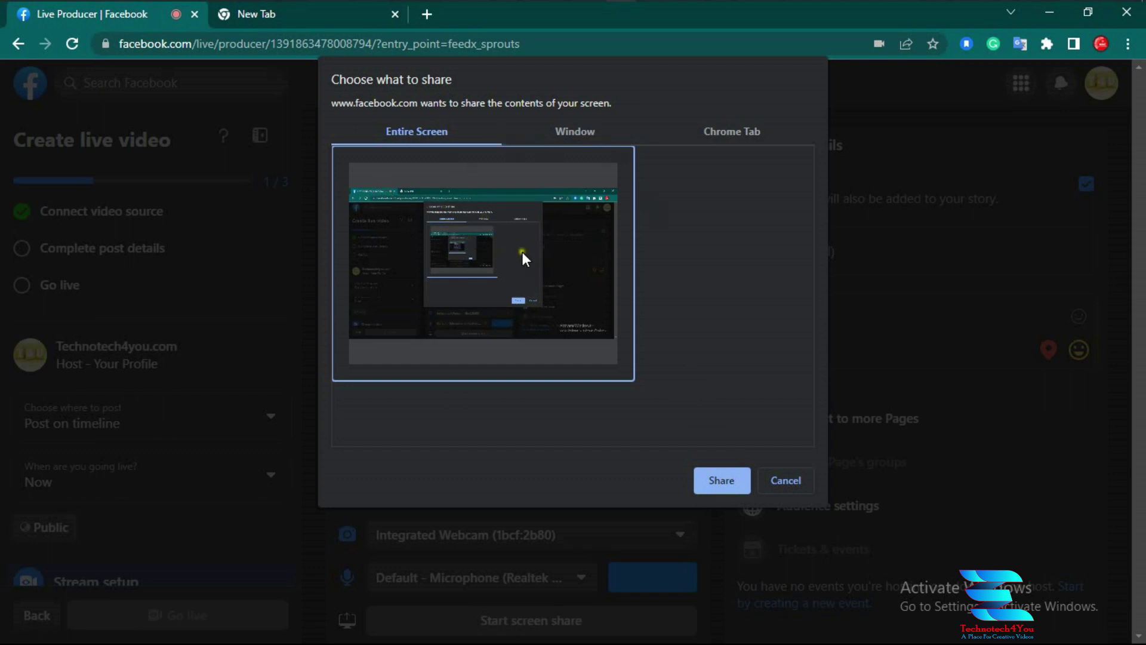
{"action": "left_click", "coordinate": [722, 480]}
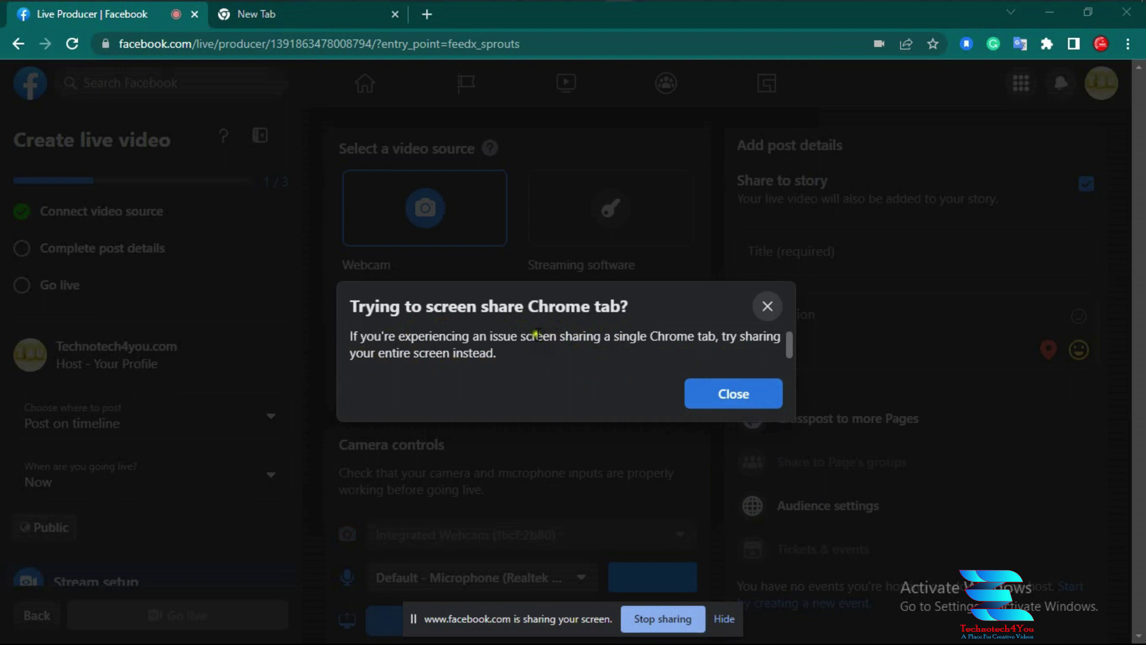
{"action": "left_click", "coordinate": [708, 403]}
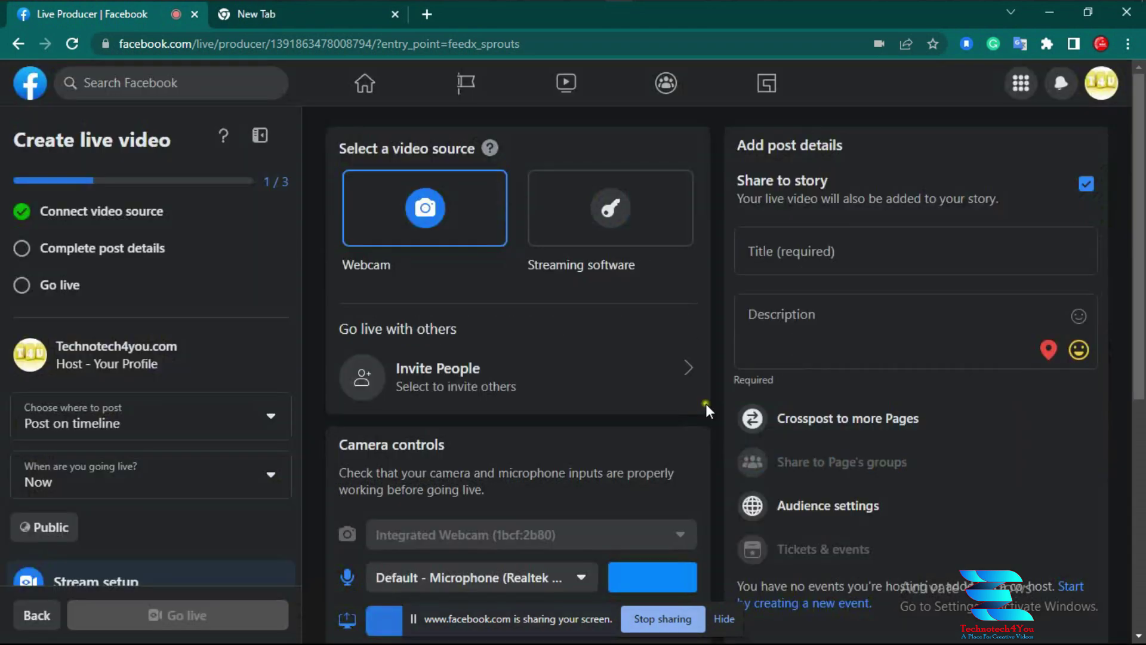
{"action": "scroll", "coordinate": [584, 393], "scroll_direction": "down", "scroll_amount": 4}
{"action": "scroll", "coordinate": [555, 385], "scroll_direction": "down", "scroll_amount": 3}
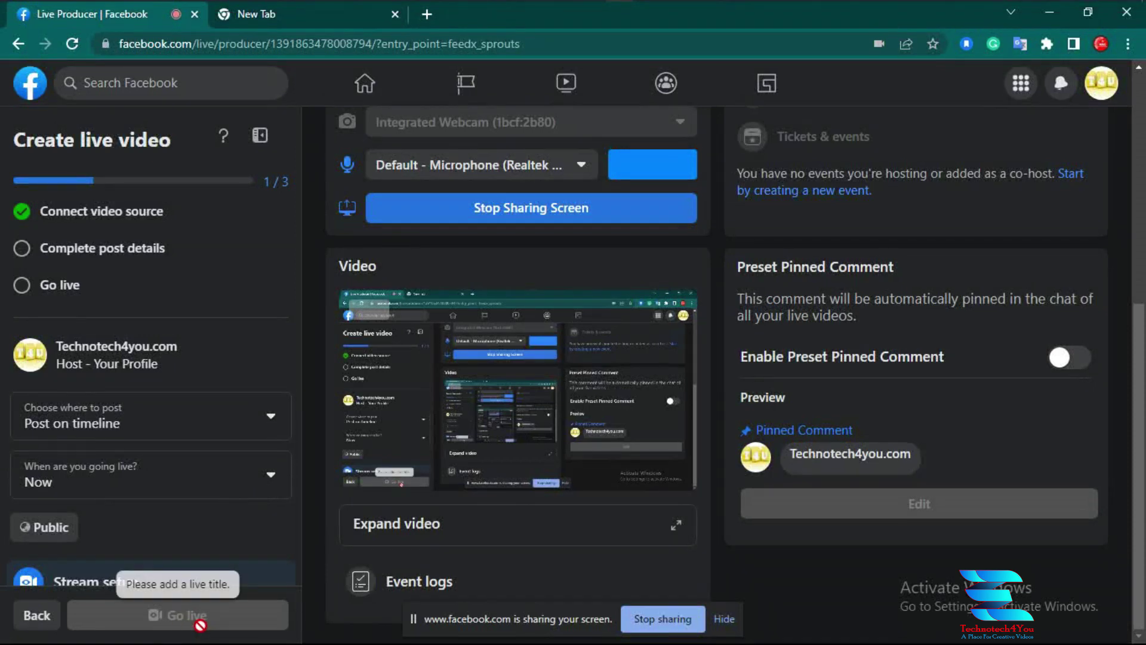
{"action": "scroll", "coordinate": [555, 520], "scroll_direction": "up", "scroll_amount": 6}
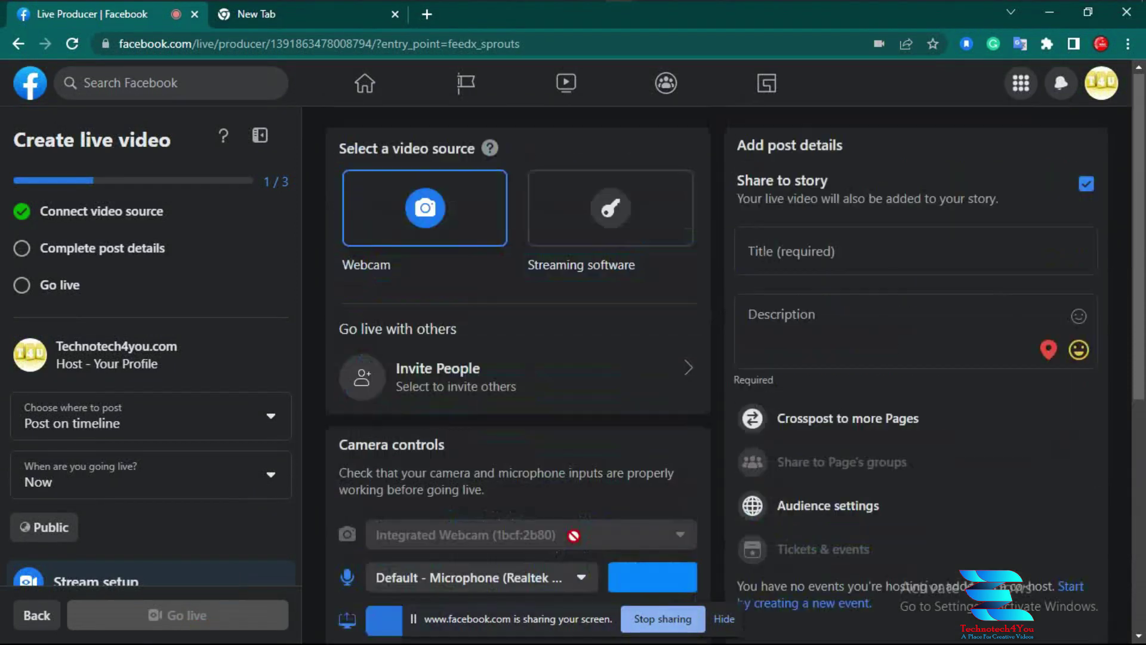
{"action": "left_click", "coordinate": [834, 253]}
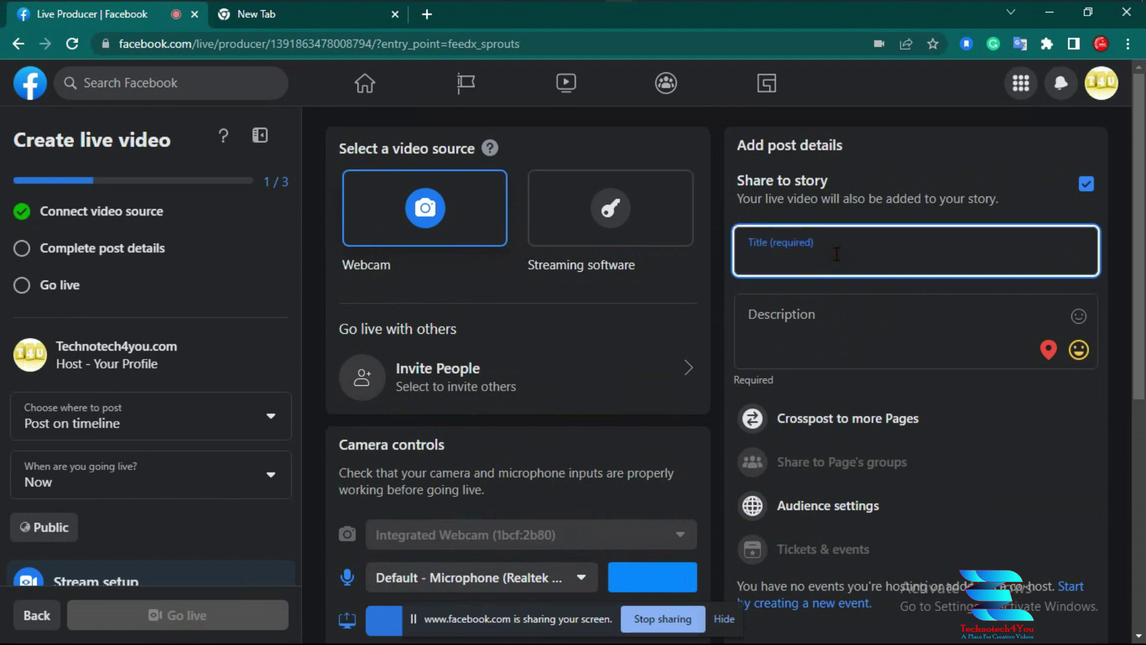
Title the live video 'screen share' with description 'facebook', then press Go live.
{"action": "type", "text": "screen share"}
{"action": "left_click", "coordinate": [826, 344]}
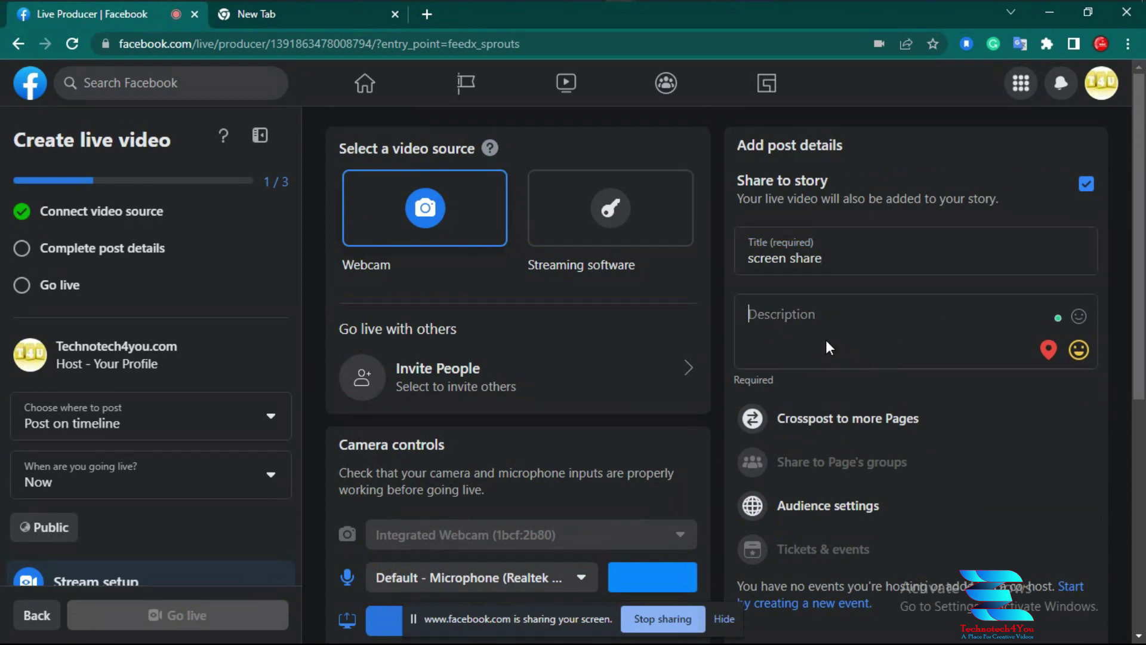
{"action": "type", "text": "facebook"}
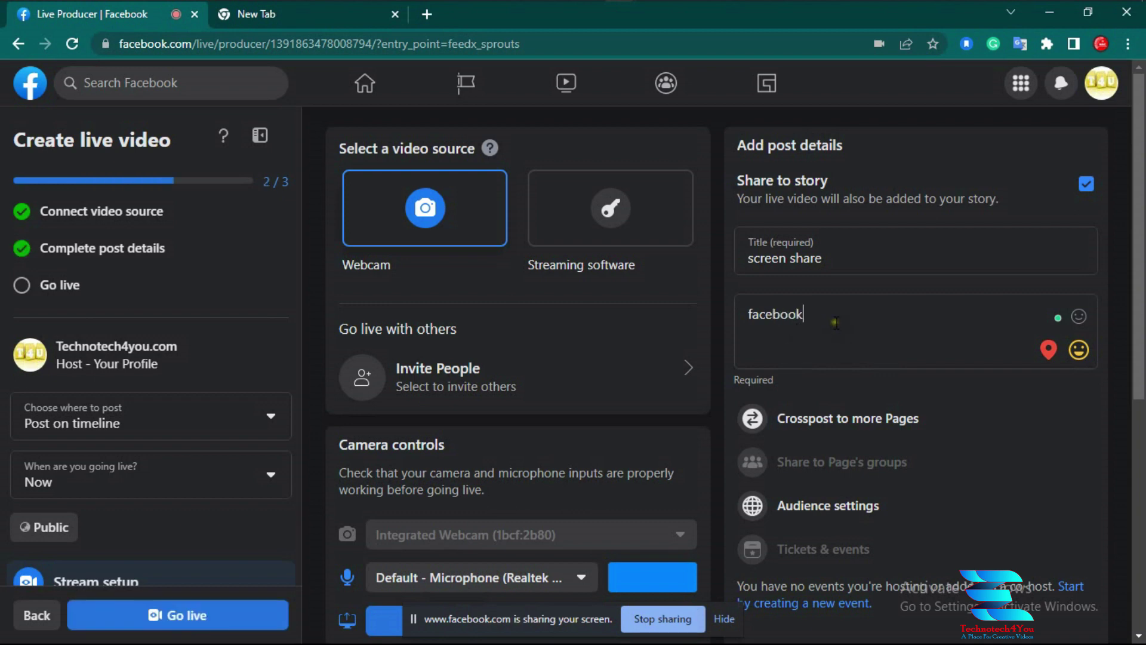
{"action": "left_click", "coordinate": [171, 630]}
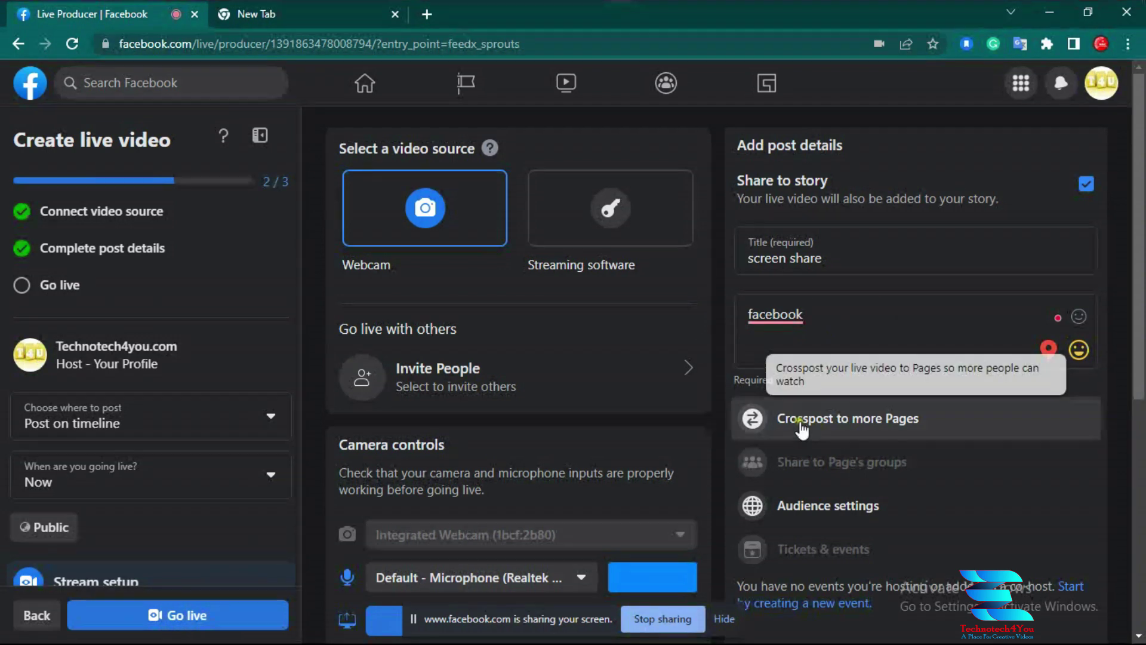
{"action": "scroll", "coordinate": [60, 306], "scroll_direction": "down", "scroll_amount": 3}
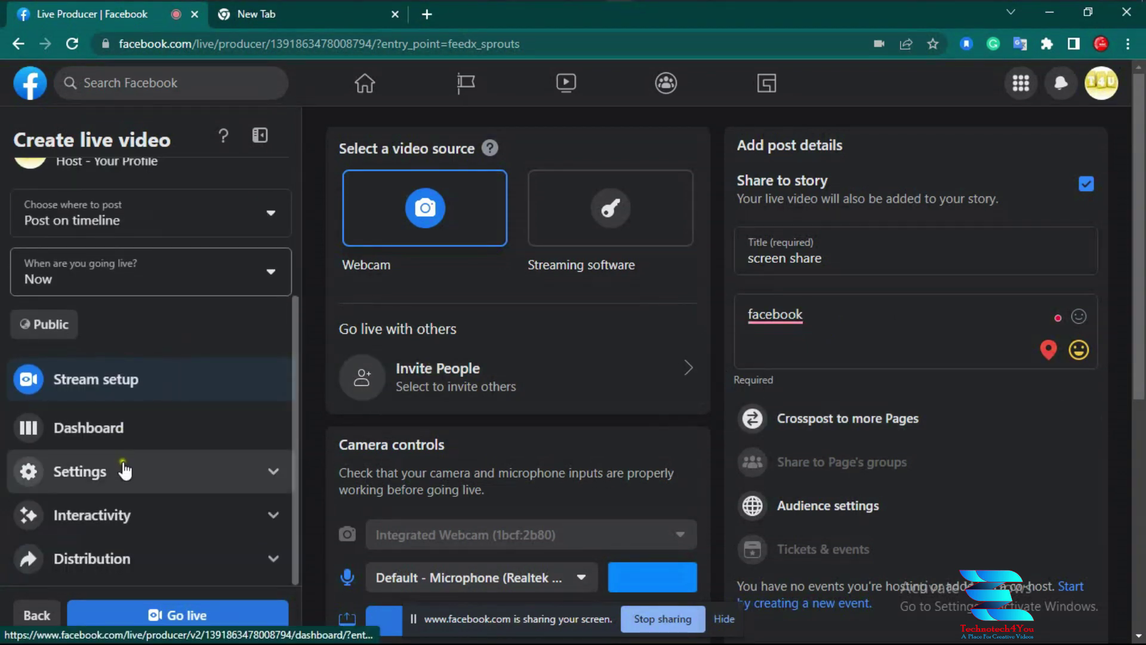
{"action": "left_click", "coordinate": [147, 548]}
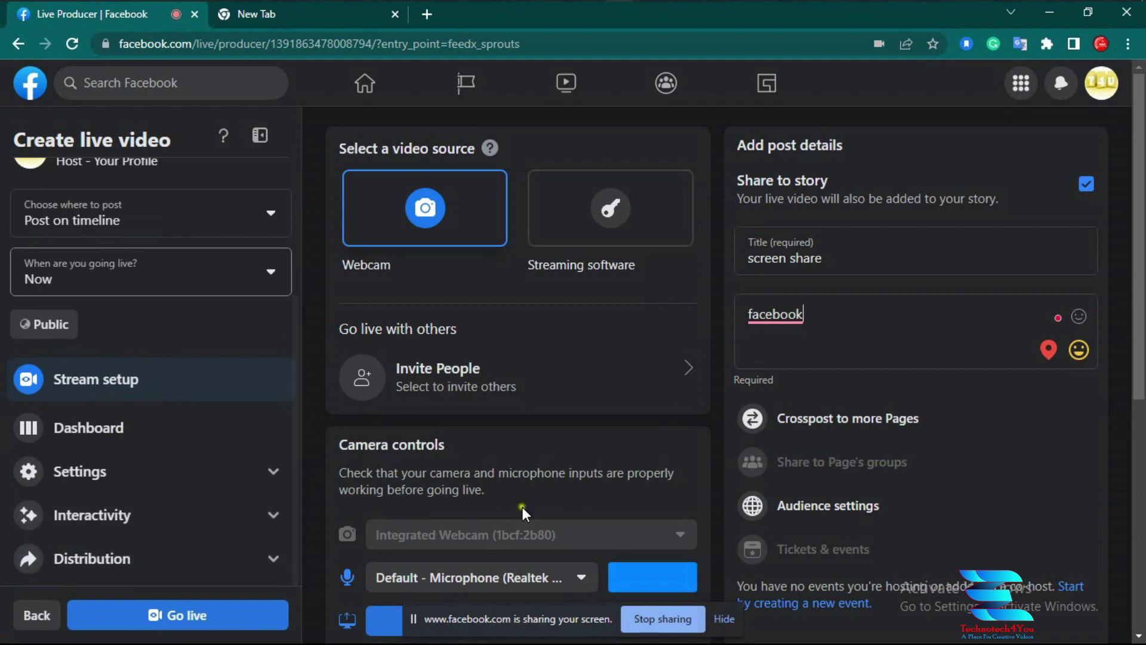
{"action": "left_click", "coordinate": [621, 244]}
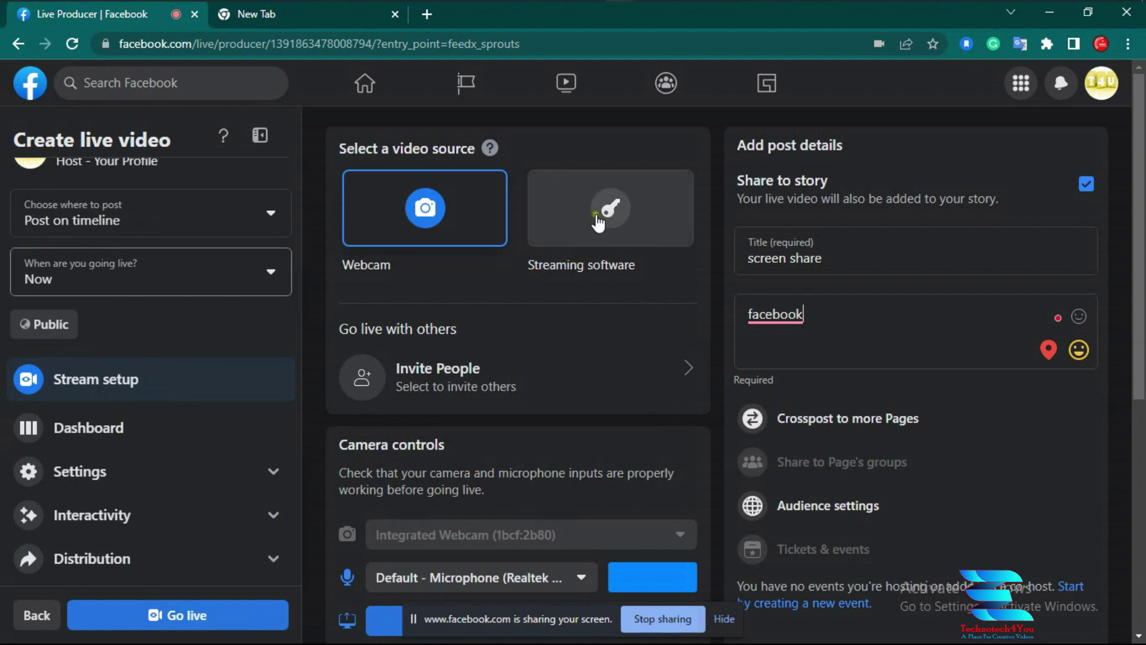
{"action": "left_click", "coordinate": [617, 246]}
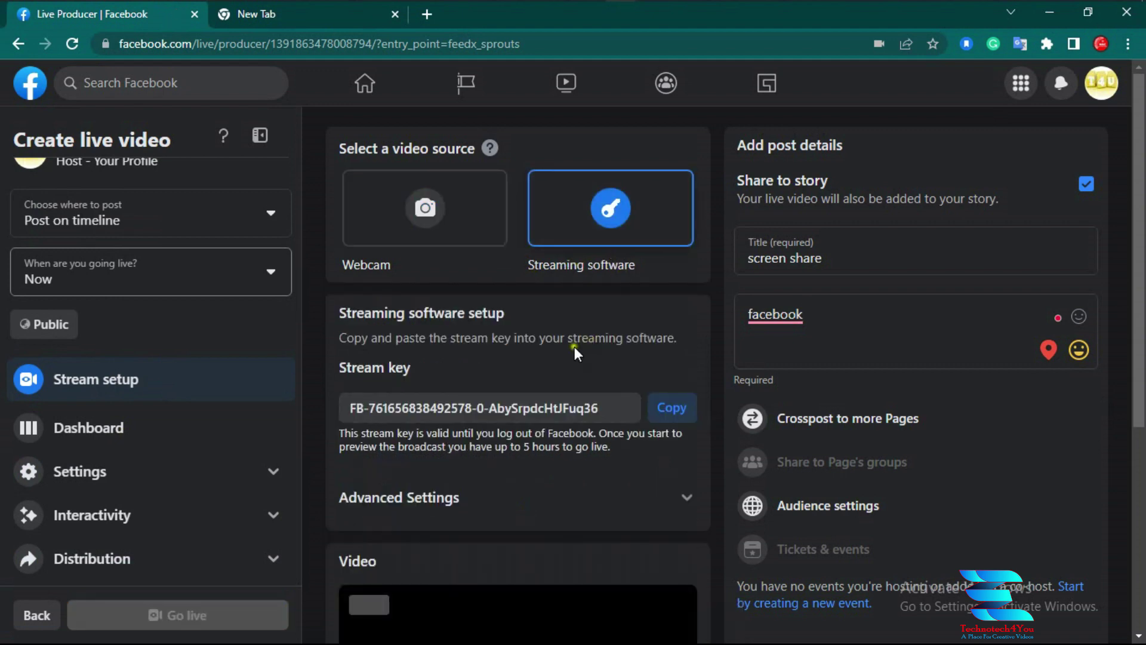
Copy the stream key from the Stream key field and return to the page top.
{"action": "scroll", "coordinate": [570, 356], "scroll_direction": "down", "scroll_amount": 4}
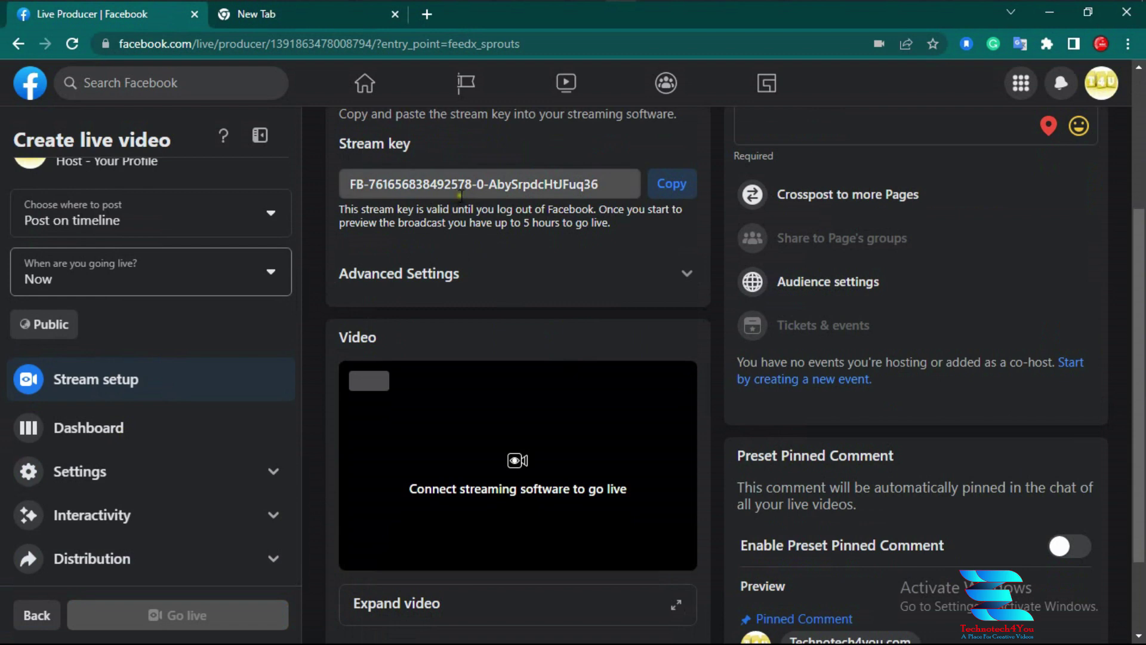
{"action": "left_click", "coordinate": [688, 197]}
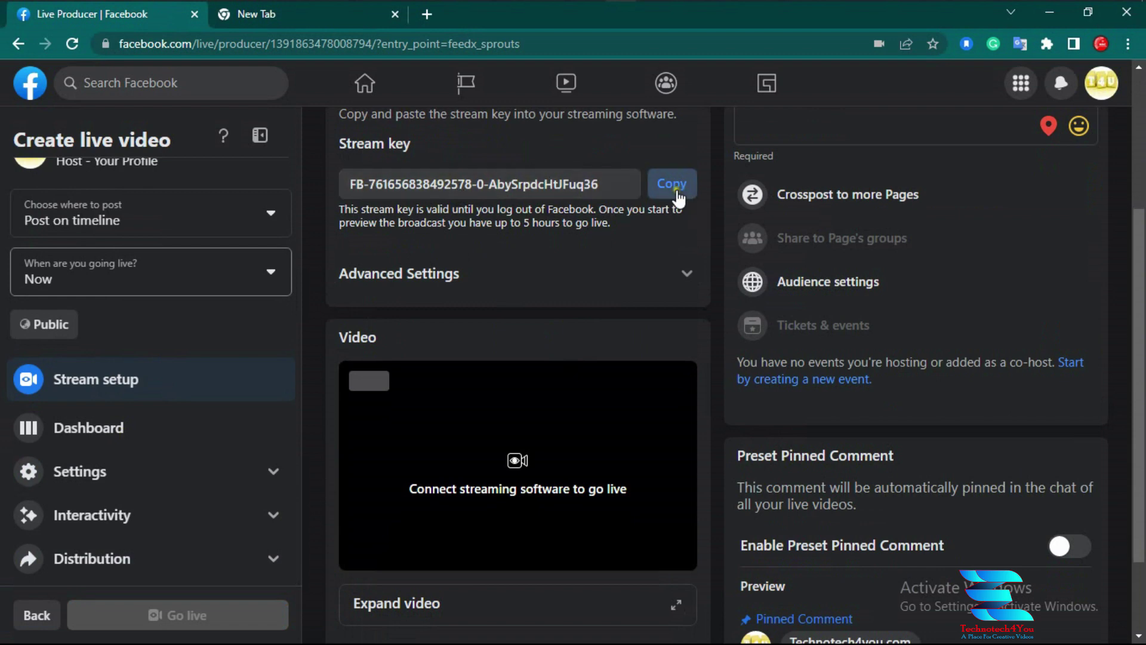
{"action": "scroll", "coordinate": [607, 263], "scroll_direction": "down", "scroll_amount": 2}
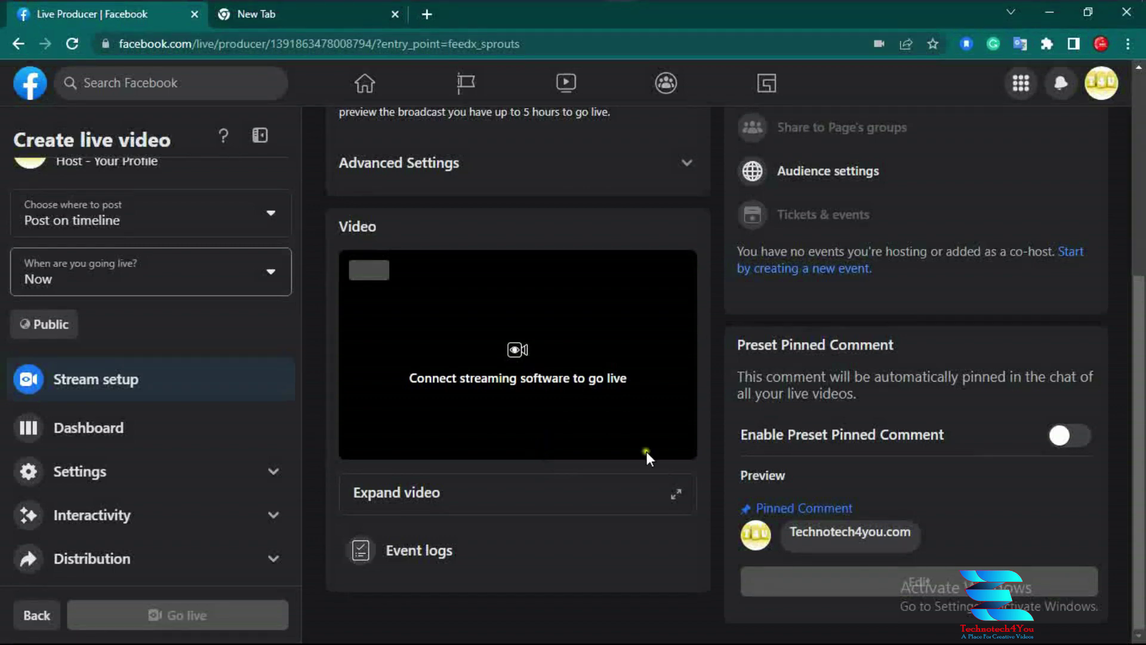
{"action": "scroll", "coordinate": [998, 440], "scroll_direction": "up", "scroll_amount": 6}
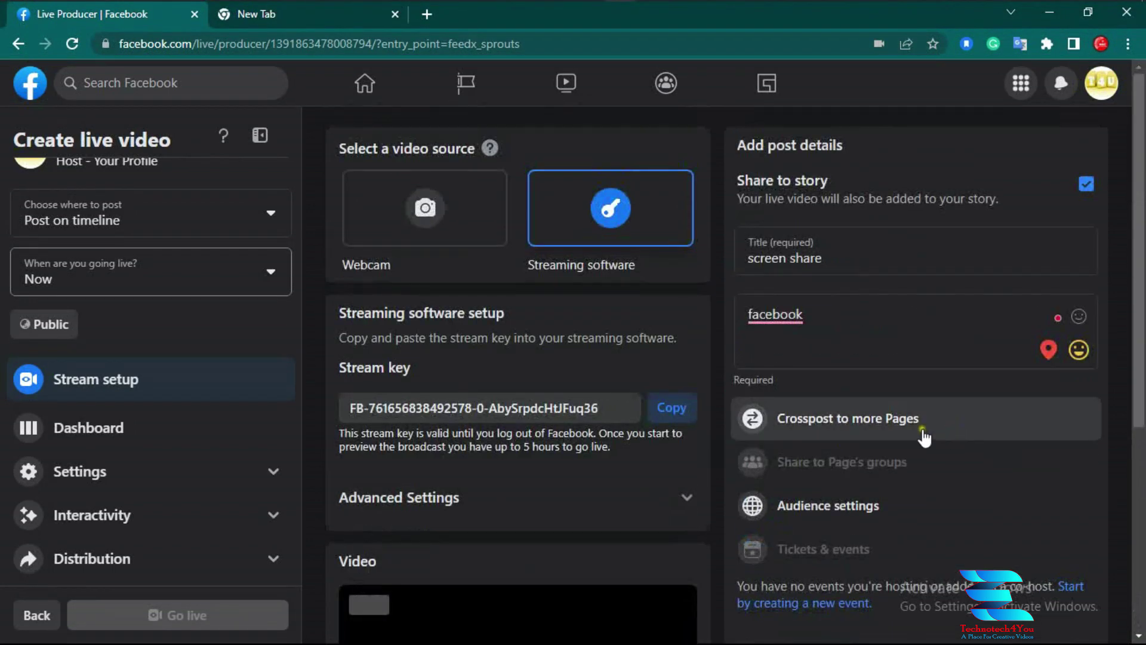
Review the Audience options, close them unchanged, and scroll to the shared-screen video preview.
{"action": "left_click", "coordinate": [885, 504]}
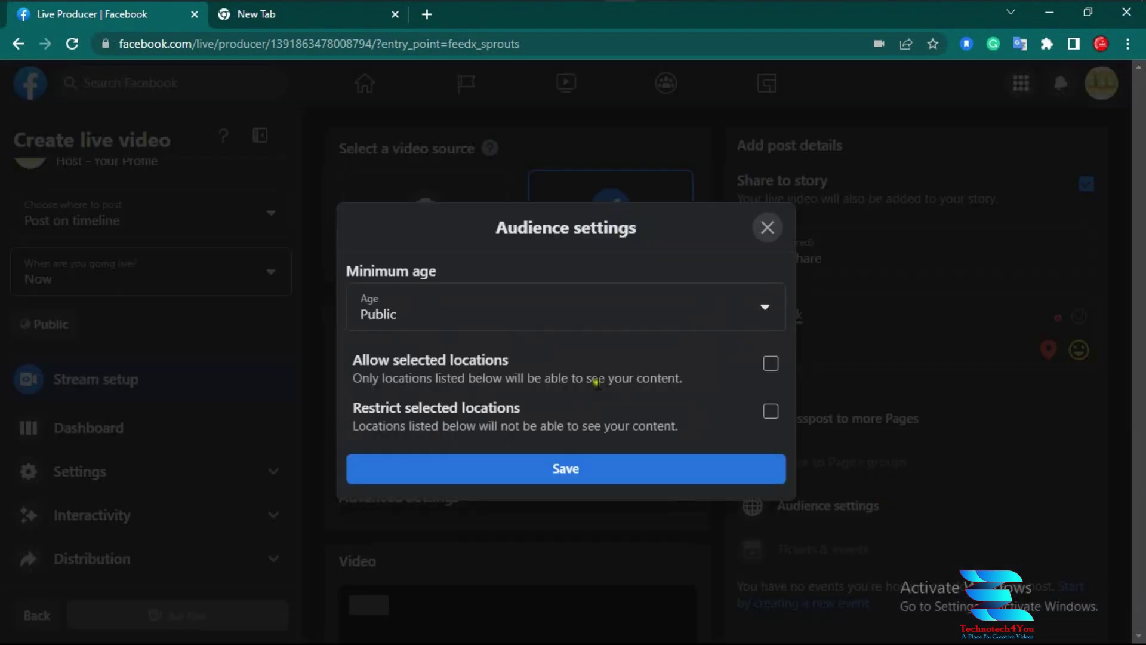
{"action": "left_click", "coordinate": [768, 228]}
{"action": "scroll", "coordinate": [560, 531], "scroll_direction": "down", "scroll_amount": 5}
{"action": "scroll", "coordinate": [476, 557], "scroll_direction": "up", "scroll_amount": 5}
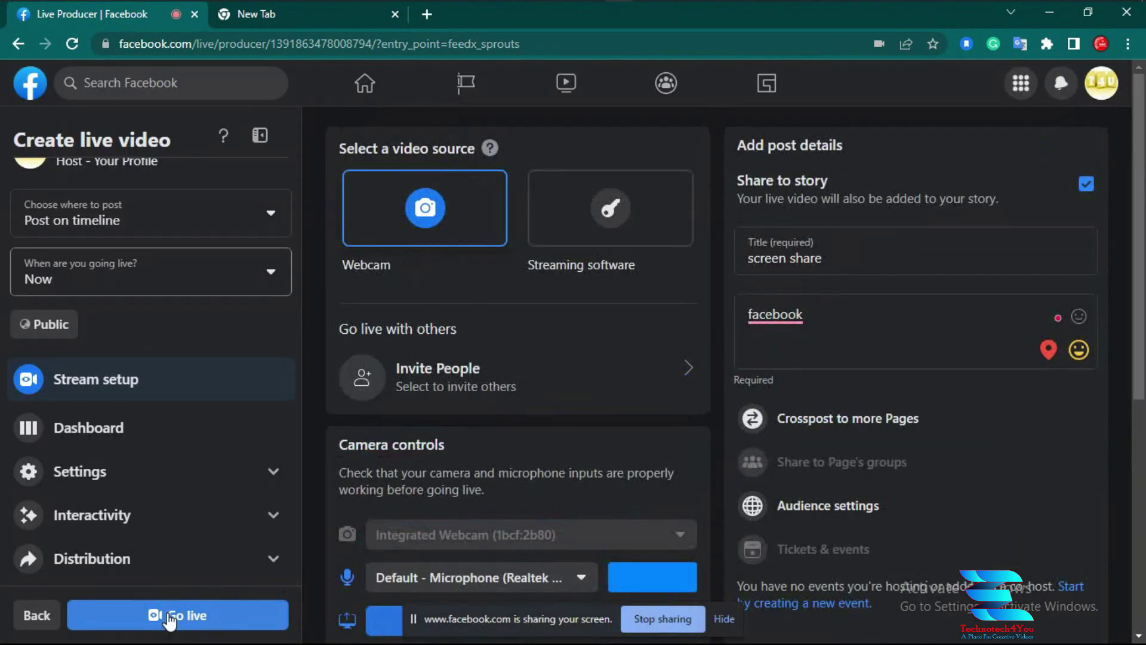
{"action": "scroll", "coordinate": [231, 588], "scroll_direction": "down", "scroll_amount": 4}
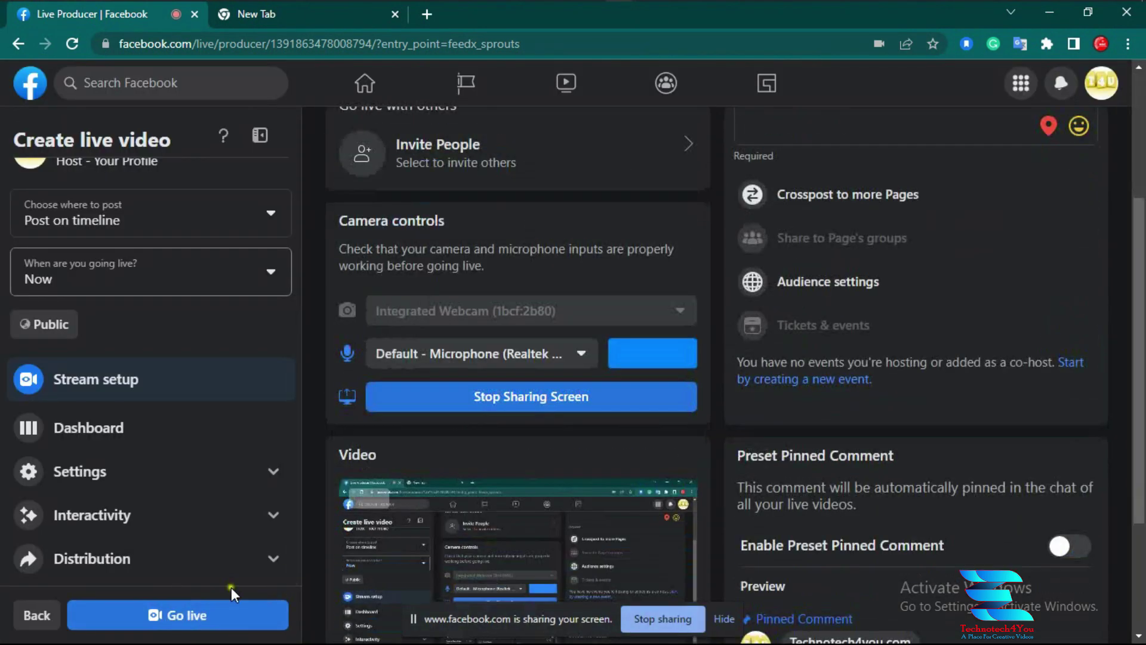
Go live, wait for 'You're now live!', then switch to the blank new tab.
{"action": "left_click", "coordinate": [201, 617]}
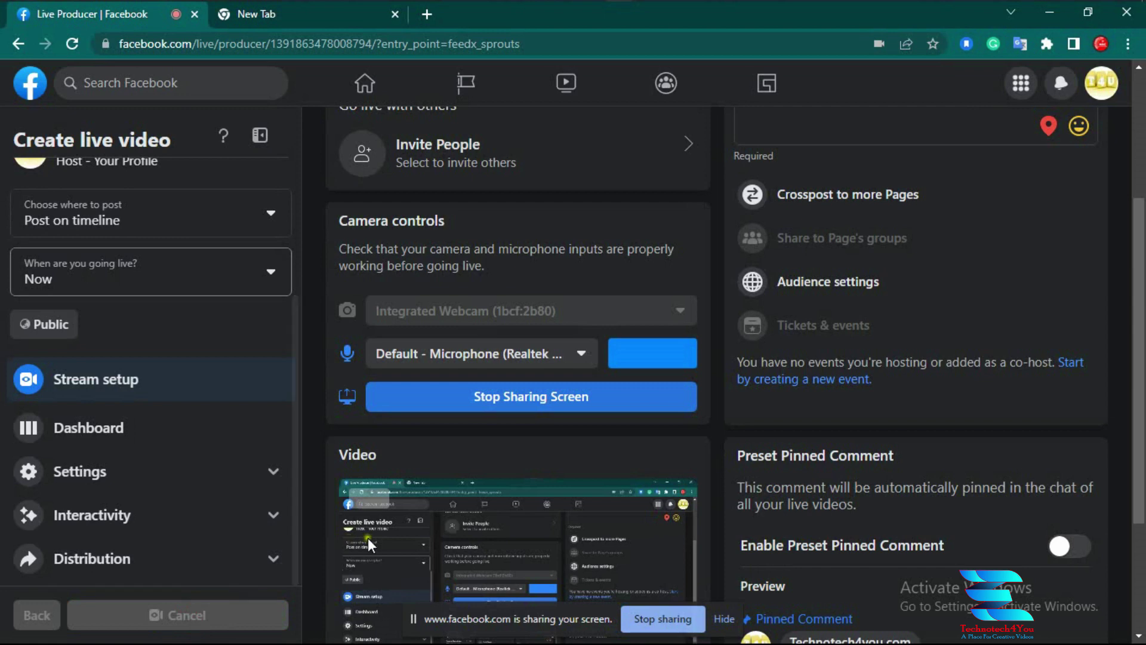
{"action": "scroll", "coordinate": [565, 534], "scroll_direction": "down", "scroll_amount": 3}
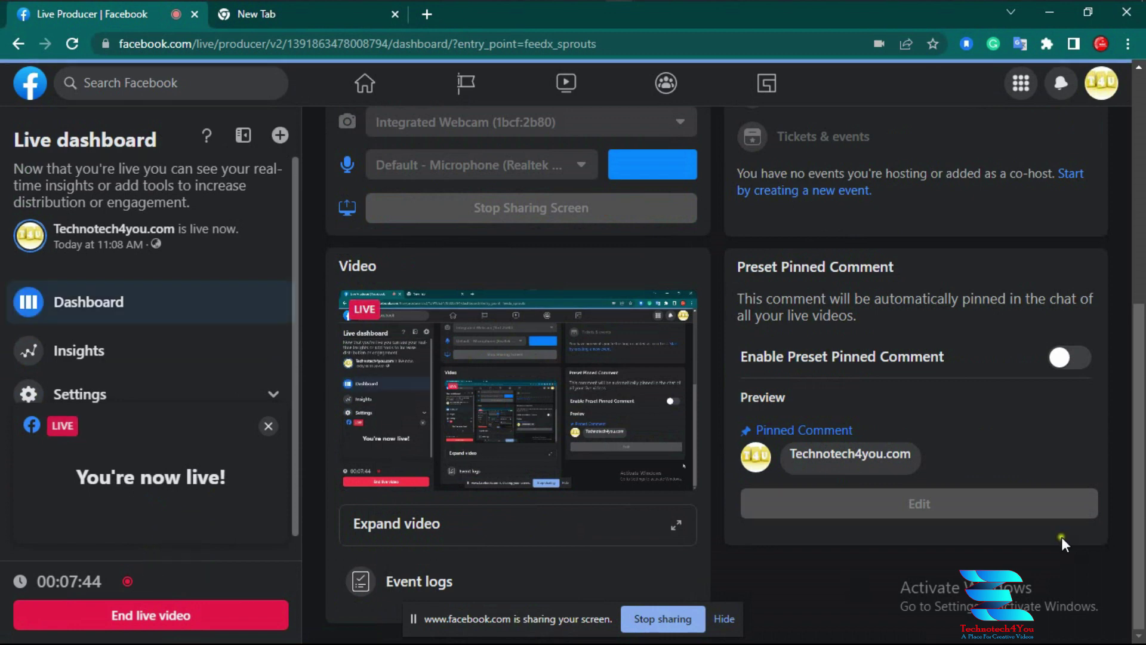
{"action": "scroll", "coordinate": [597, 391], "scroll_direction": "up", "scroll_amount": 7}
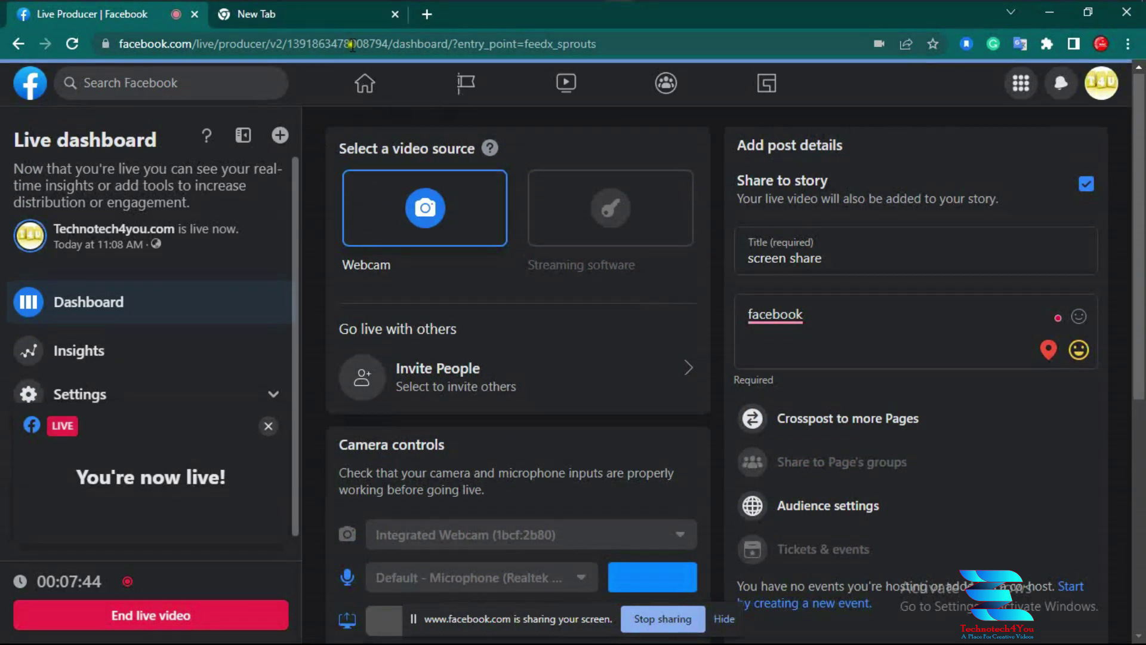
{"action": "left_click", "coordinate": [335, 22]}
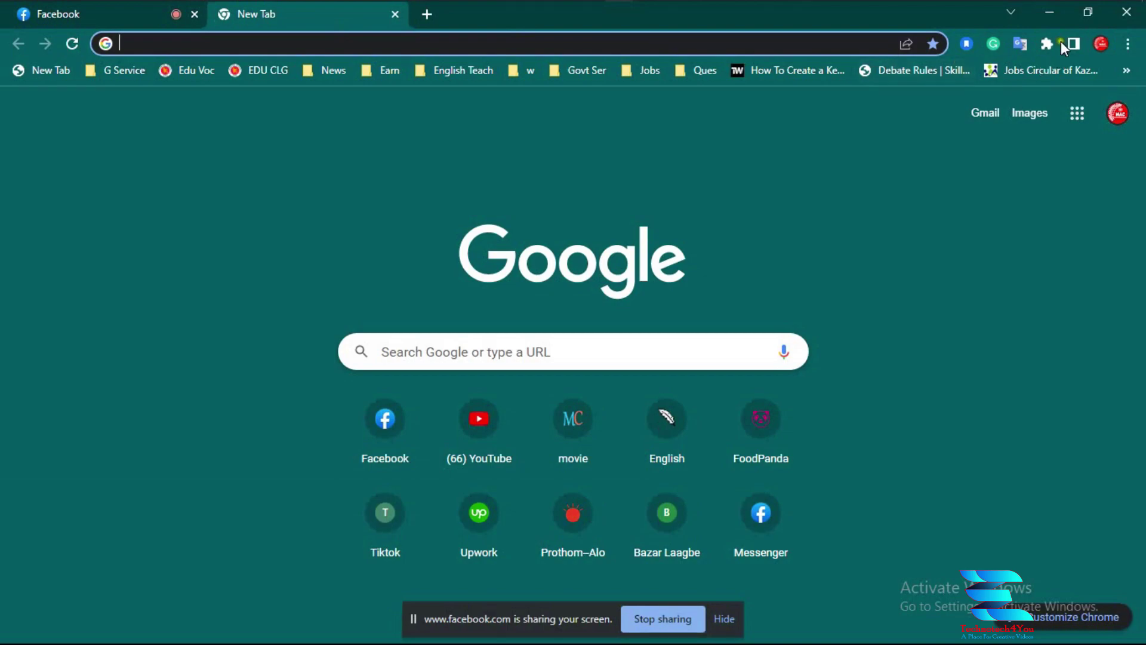
Minimize Chrome to show the class routine image and refresh the desktop.
{"action": "left_click", "coordinate": [1051, 22]}
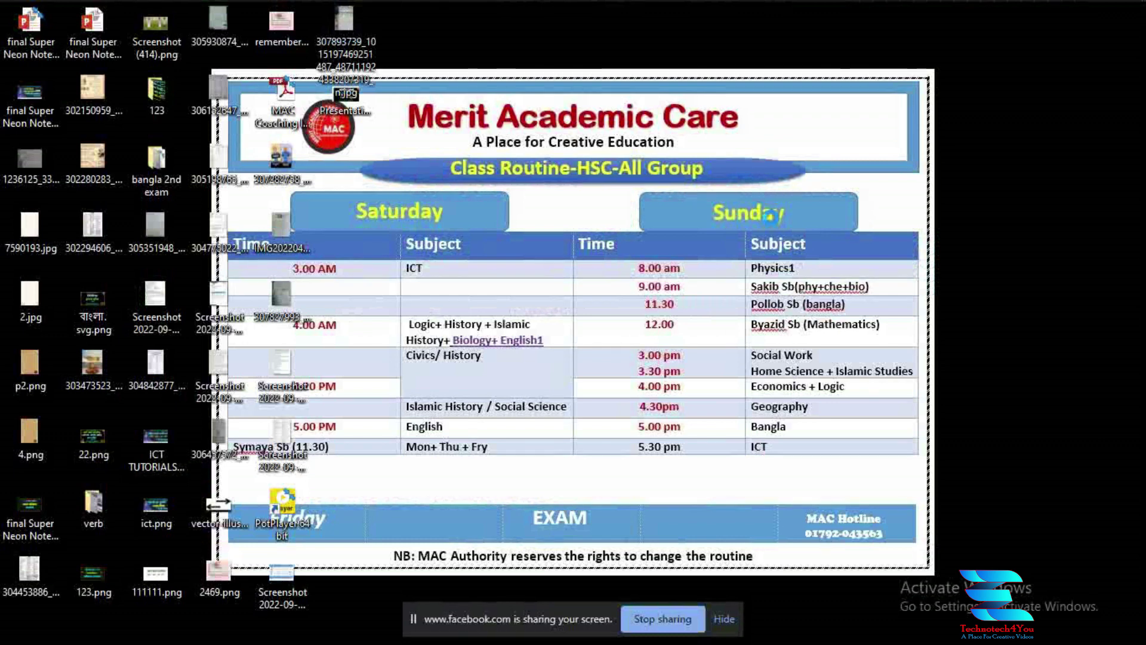
{"action": "right_click", "coordinate": [652, 172]}
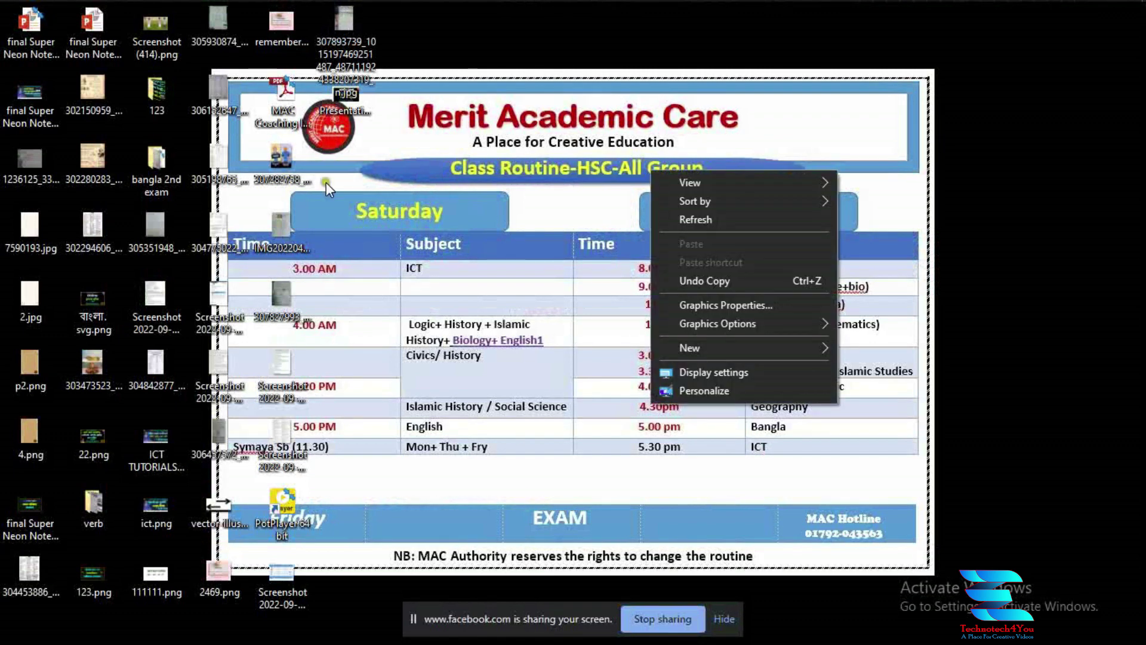
{"action": "left_click", "coordinate": [714, 220]}
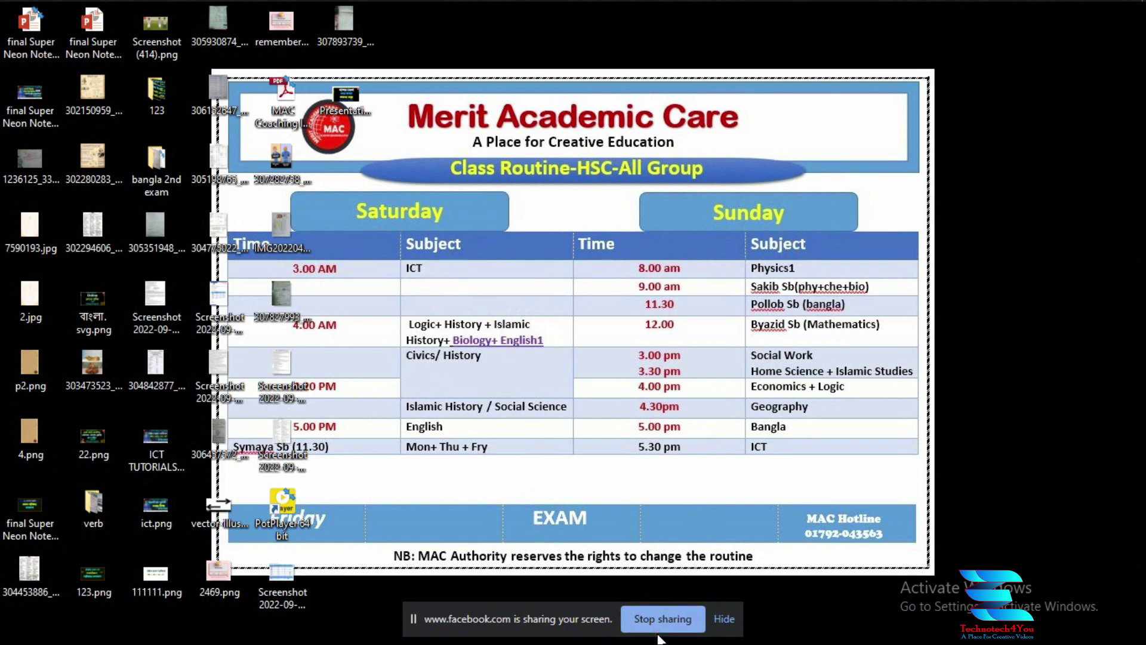
Stop sharing the screen from the sharing bar.
{"action": "left_click", "coordinate": [650, 618]}
{"action": "left_click", "coordinate": [798, 407]}
{"action": "left_click", "coordinate": [661, 618]}
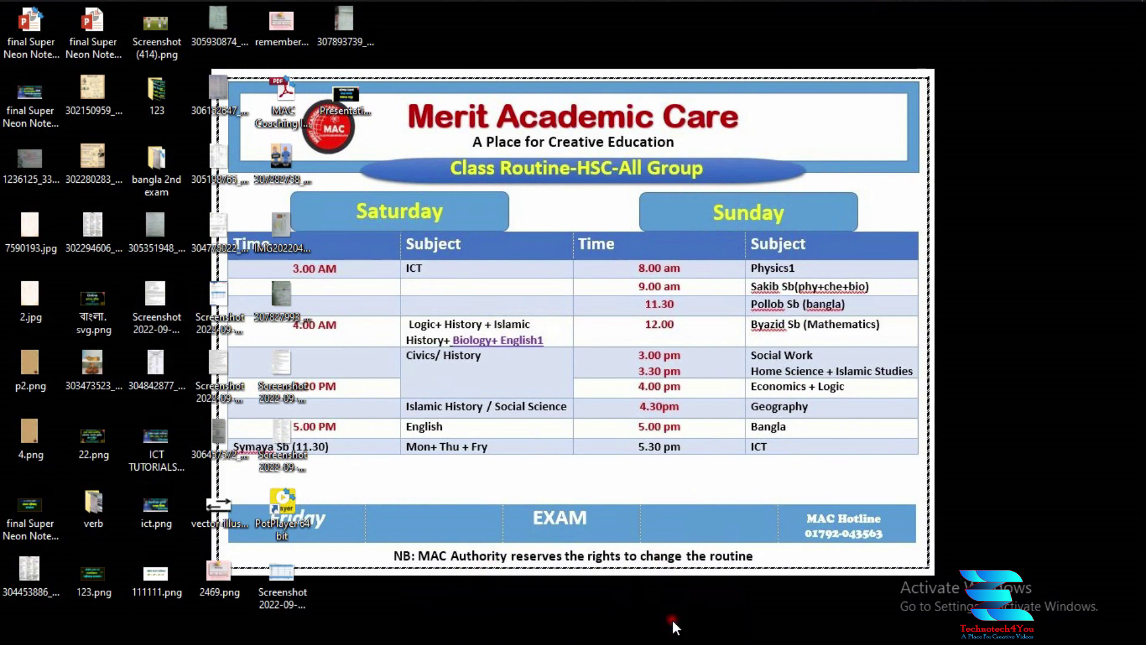
Restore Chrome and view the Facebook tab showing the ended 00:00:57 live video.
{"action": "mouse_move", "coordinate": [425, 4]}
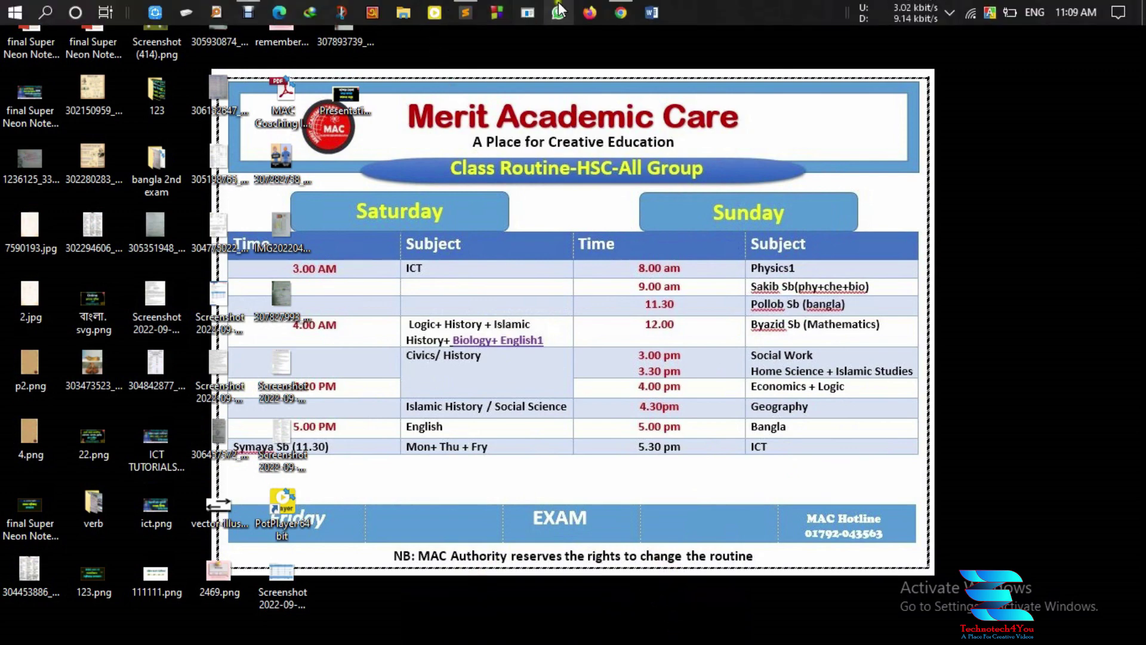
{"action": "left_click", "coordinate": [612, 11]}
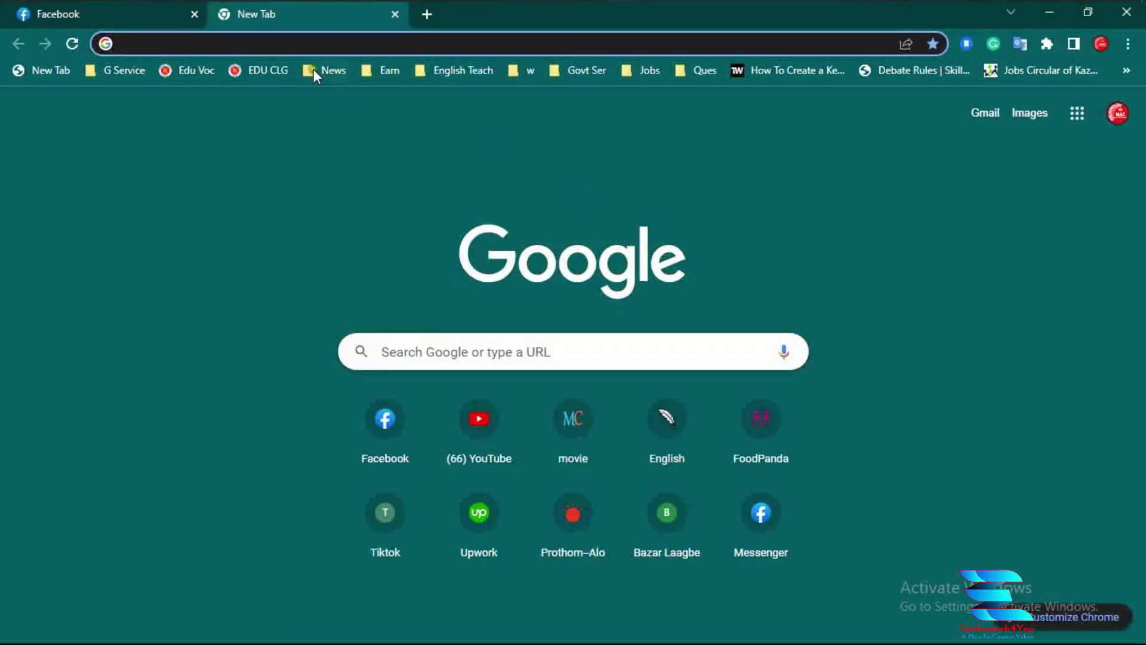
{"action": "left_click", "coordinate": [91, 20]}
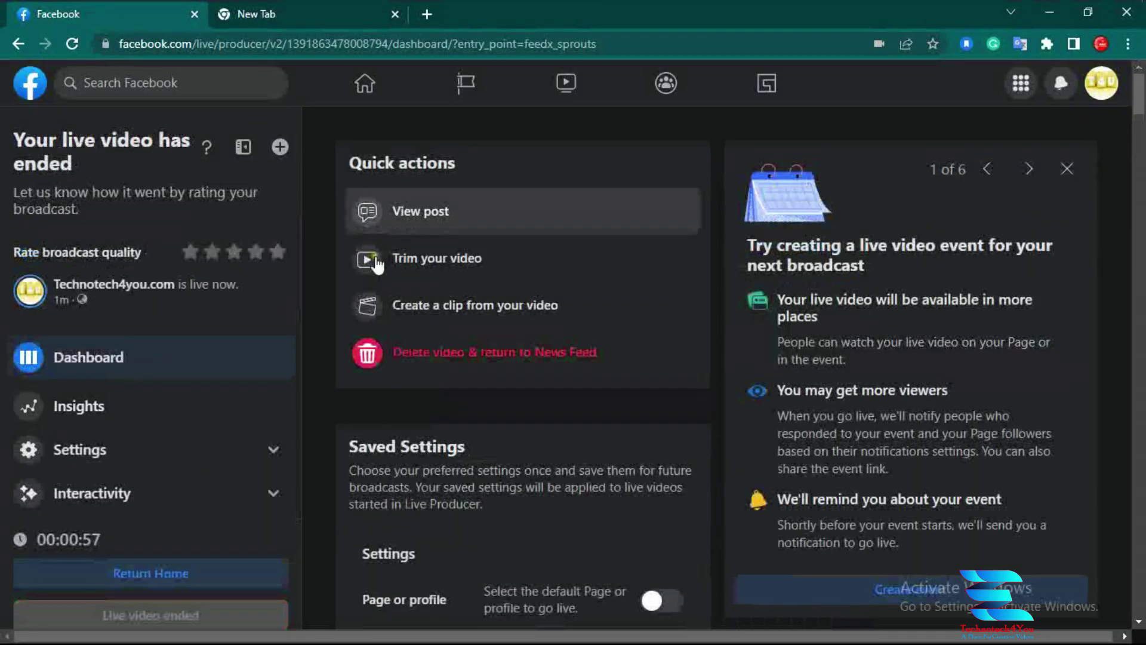